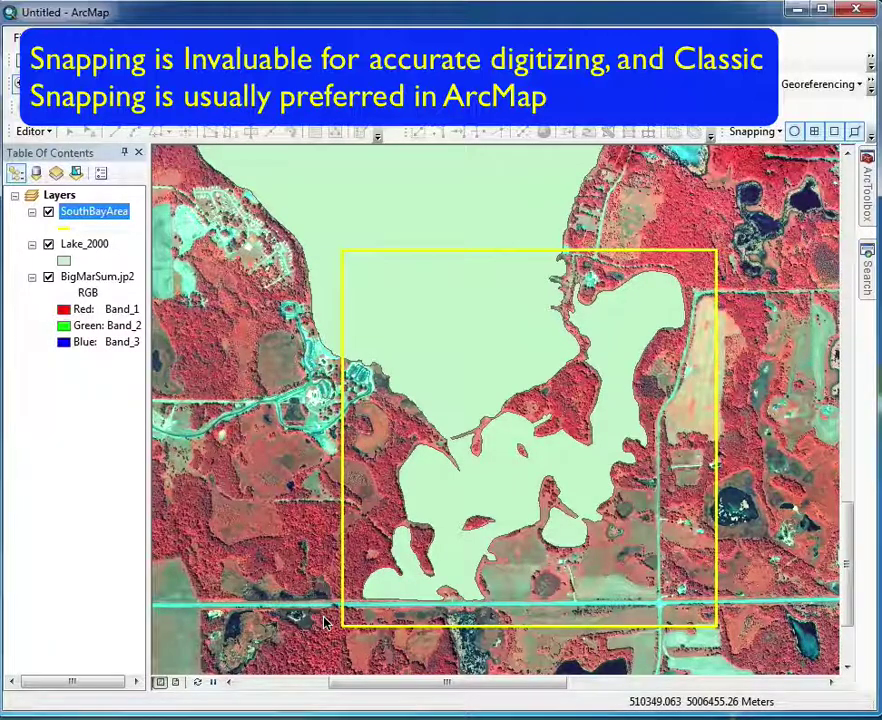
Review the Snapping toolbar's dropdown options, then display the Editor menu commands
click(774, 133)
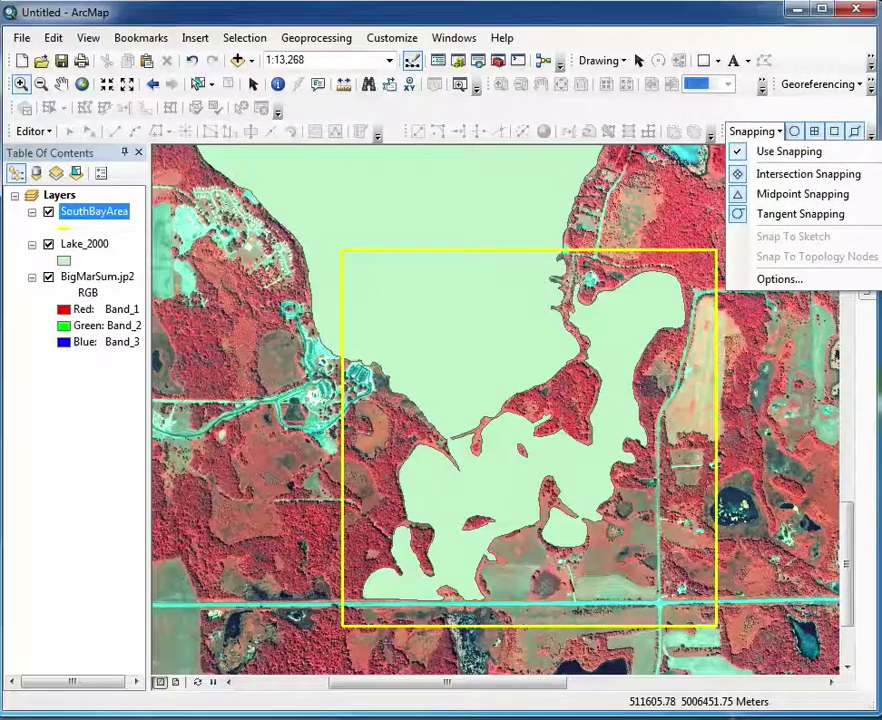
click(33, 132)
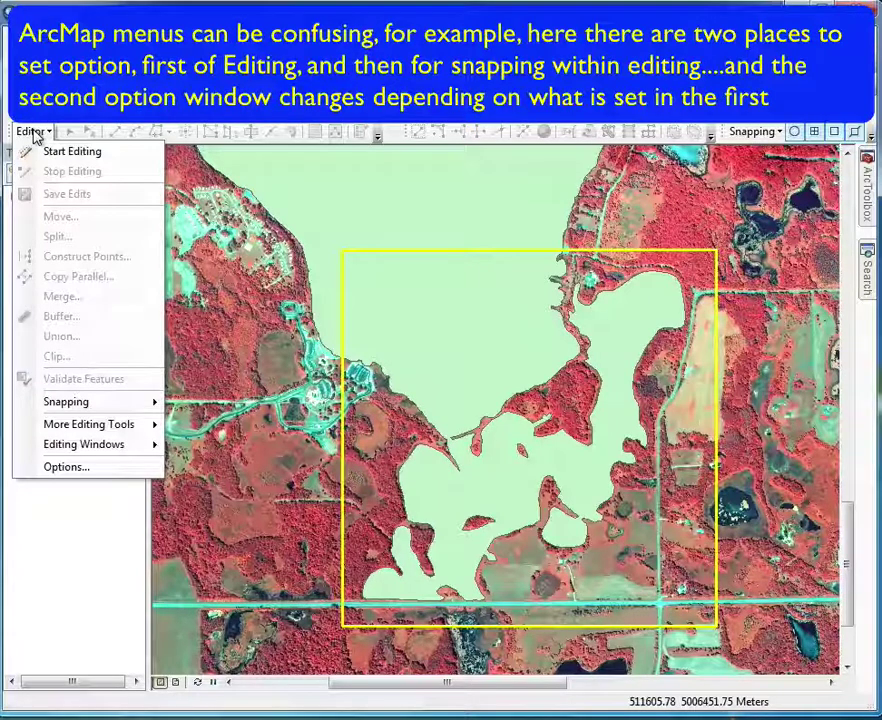
Check 'Use classic snapping' on the Editing Options General tab, apply it and close
click(84, 469)
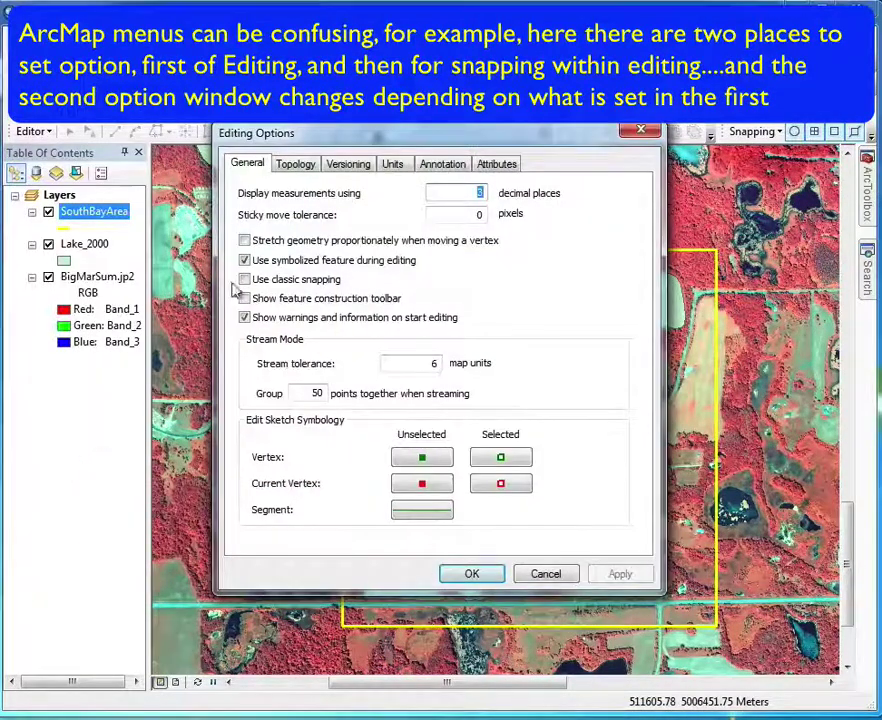
click(245, 280)
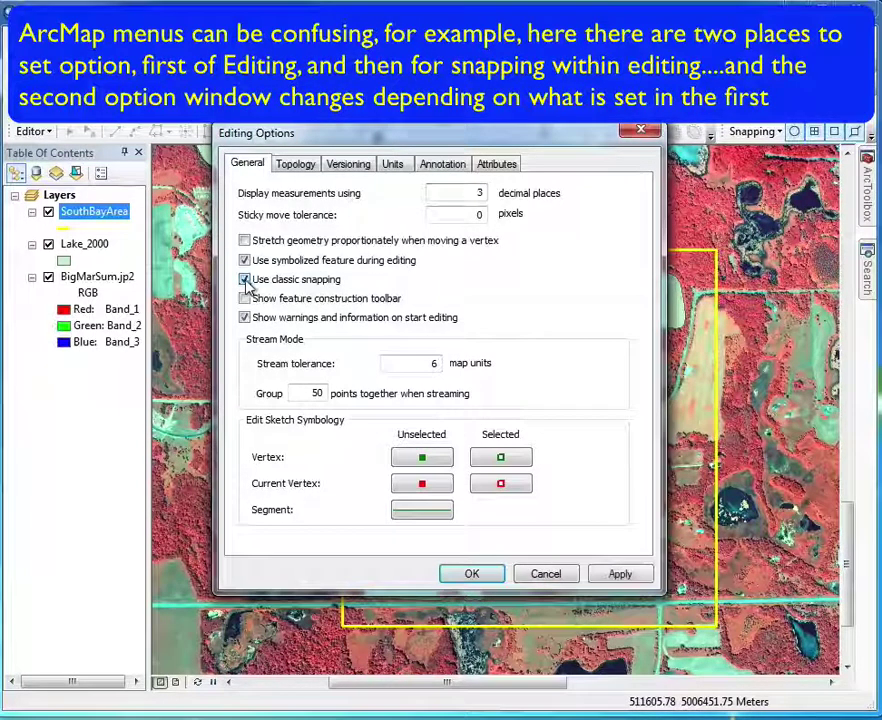
click(638, 578)
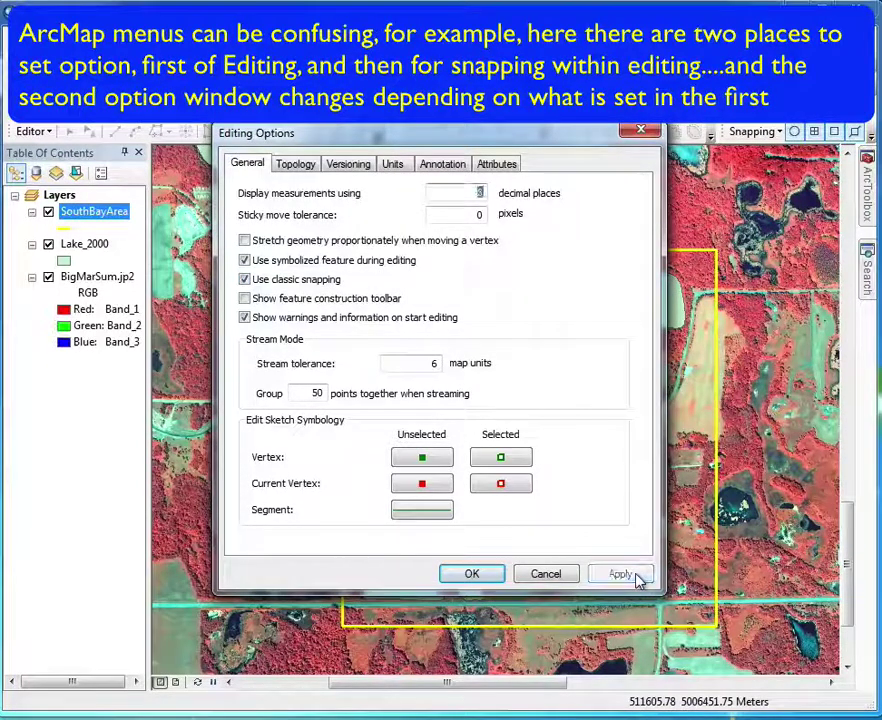
click(467, 573)
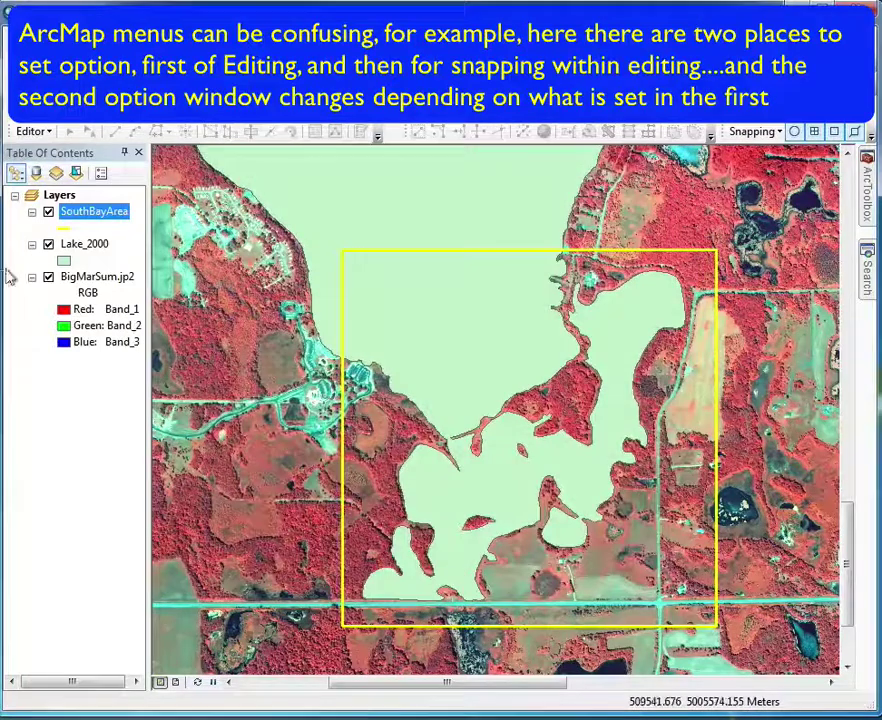
click(35, 131)
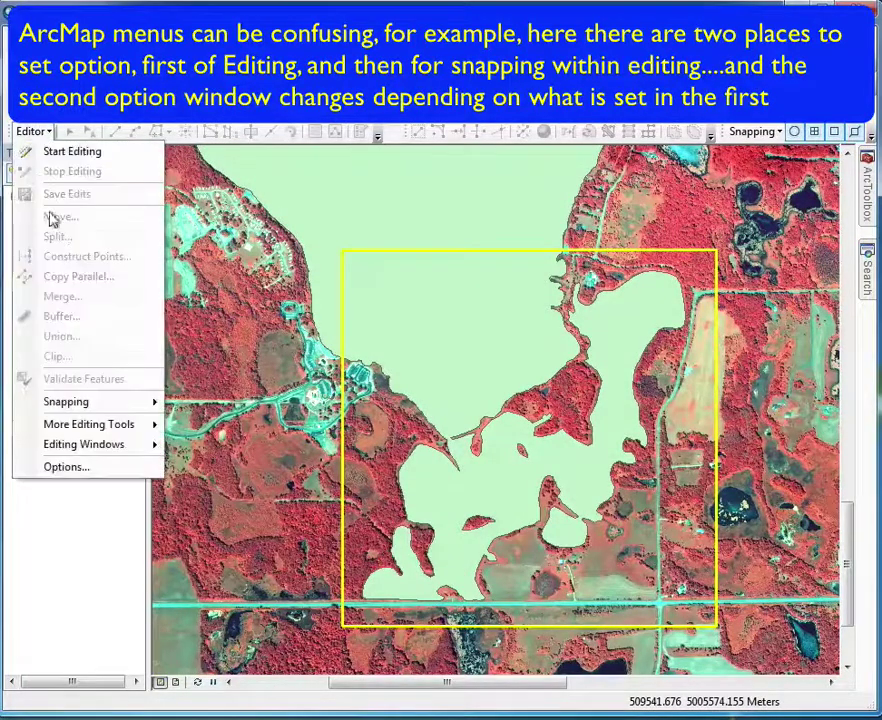
In Classic Snapping Options, leave tolerance units on map units and confirm the 1.5 tolerance
mouse_move(128, 410)
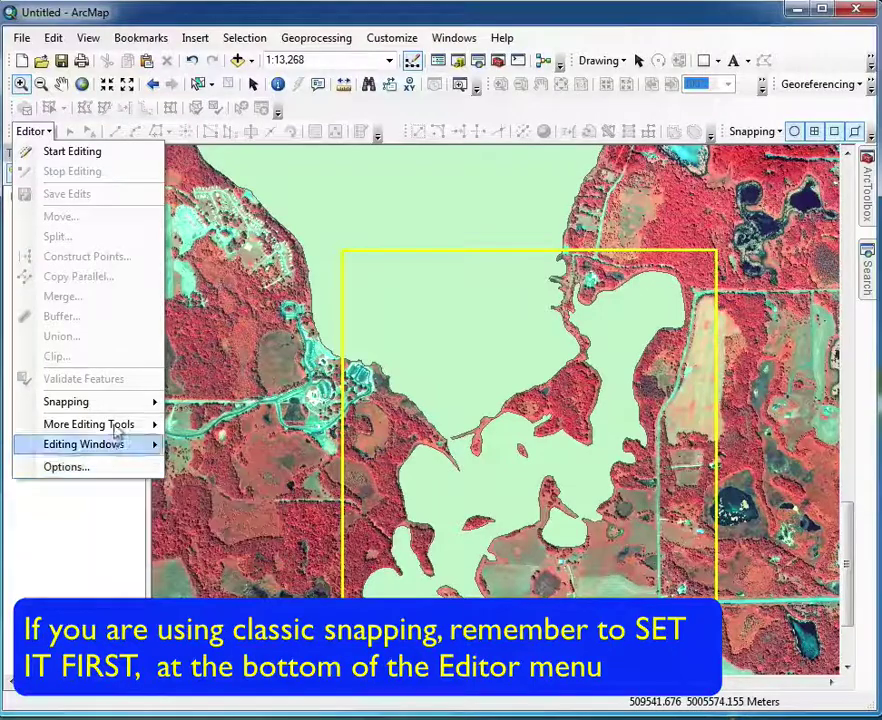
click(218, 422)
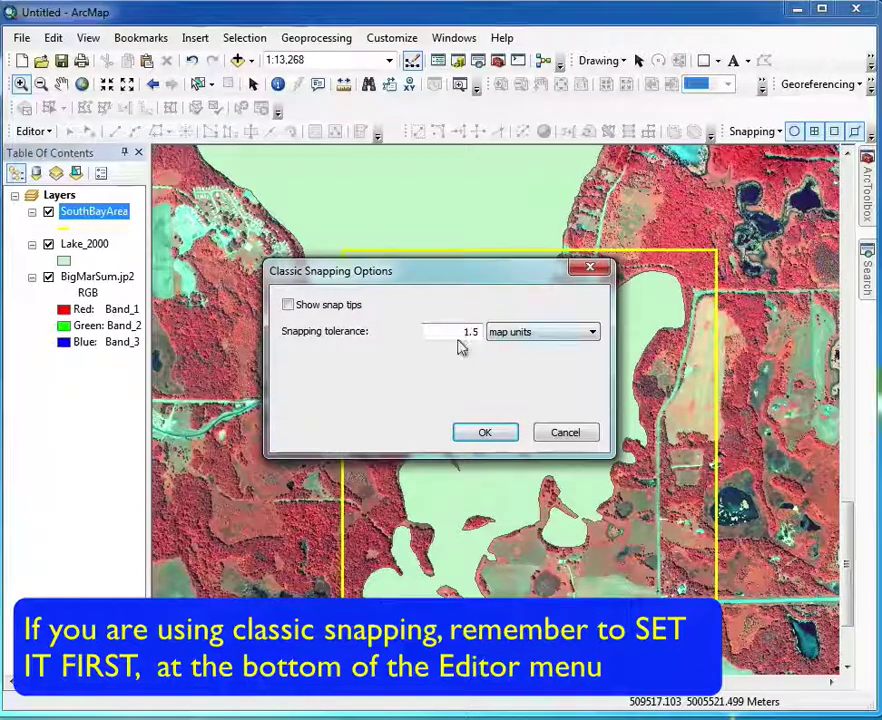
click(531, 340)
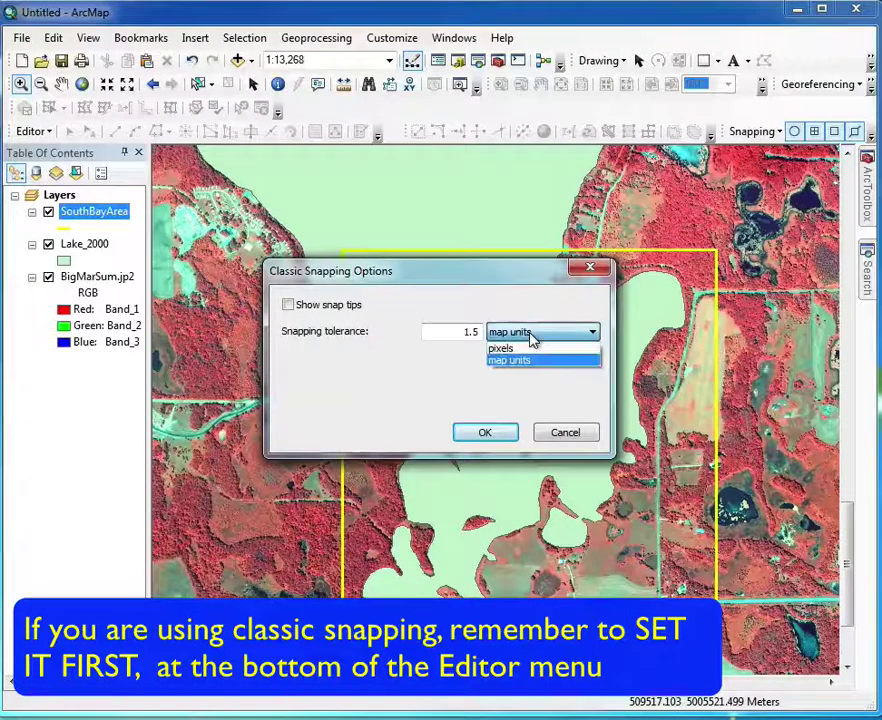
click(531, 339)
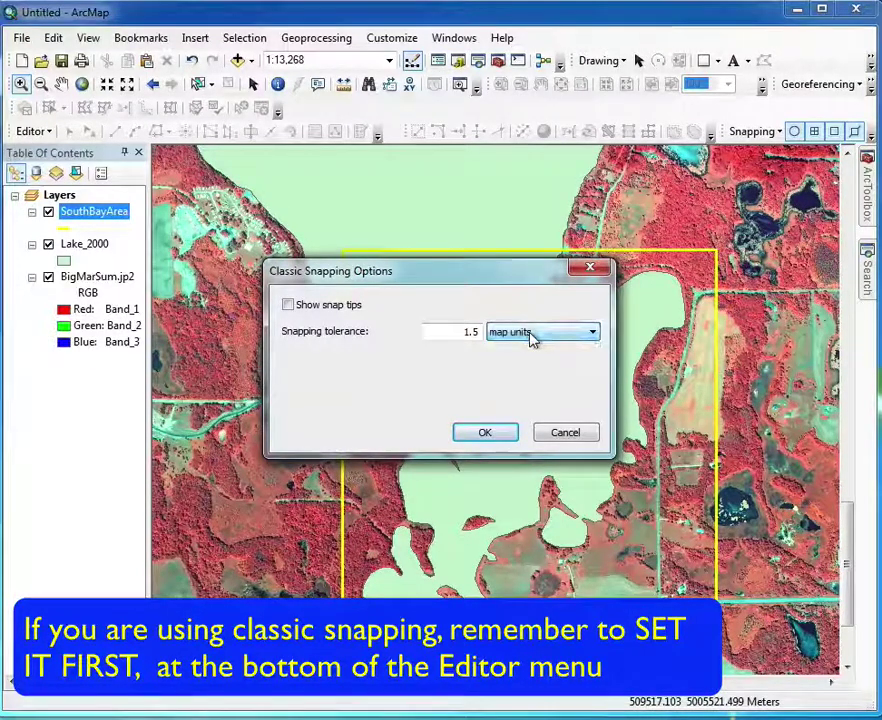
click(499, 435)
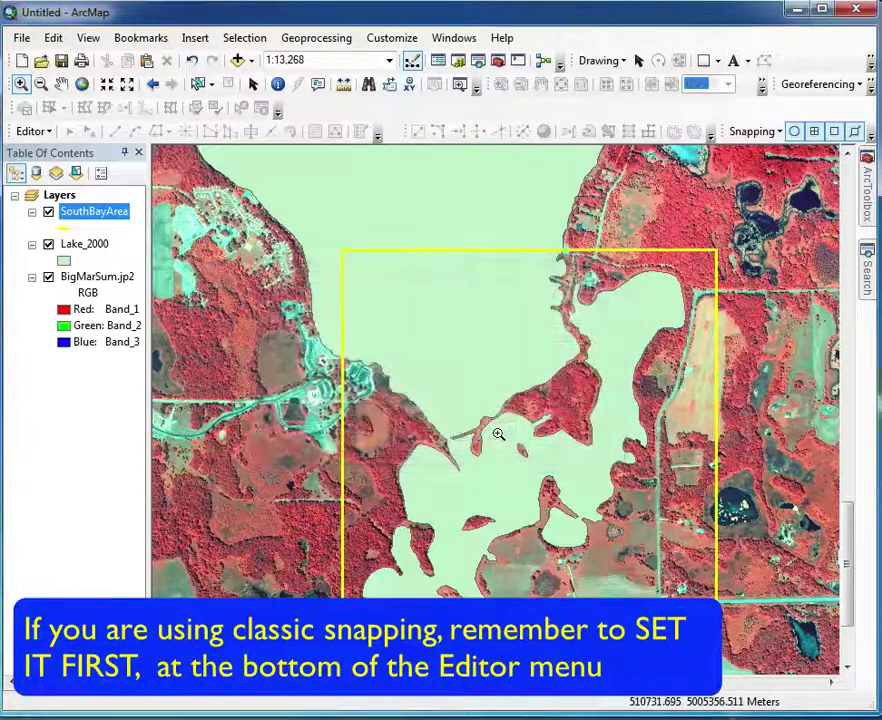
click(40, 134)
Uncheck 'Use classic snapping' in Editing Options and confirm with OK
click(110, 467)
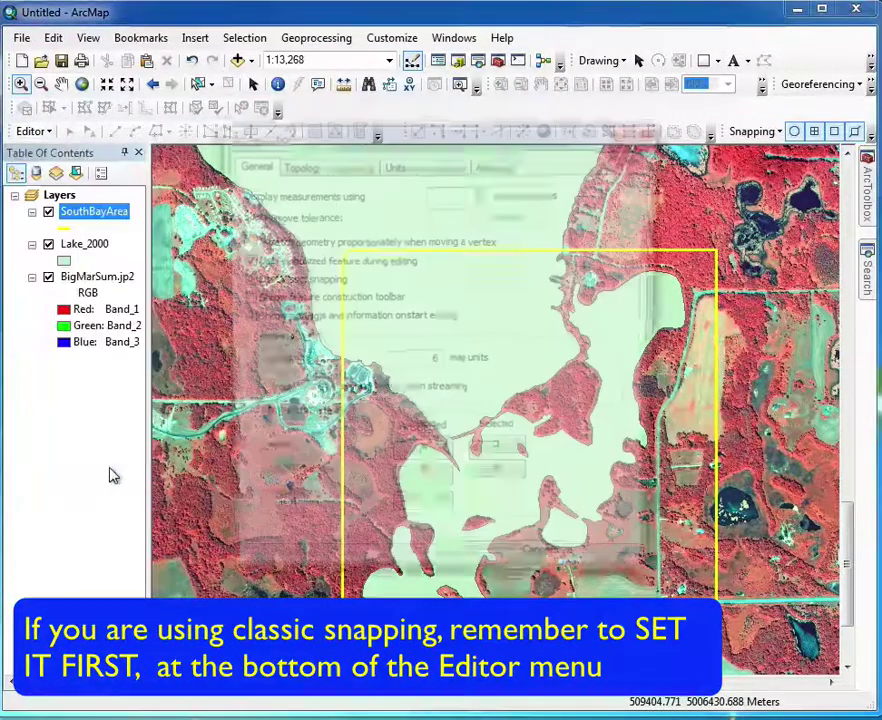
click(244, 280)
click(470, 575)
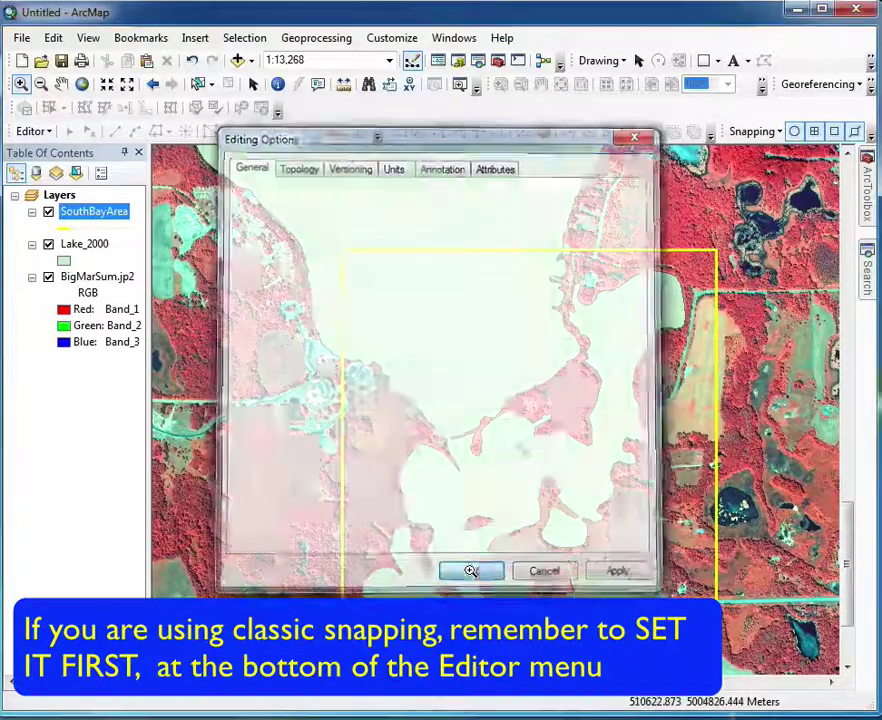
View the standard Snapping Options with their pixel tolerance, then close without changes
click(36, 134)
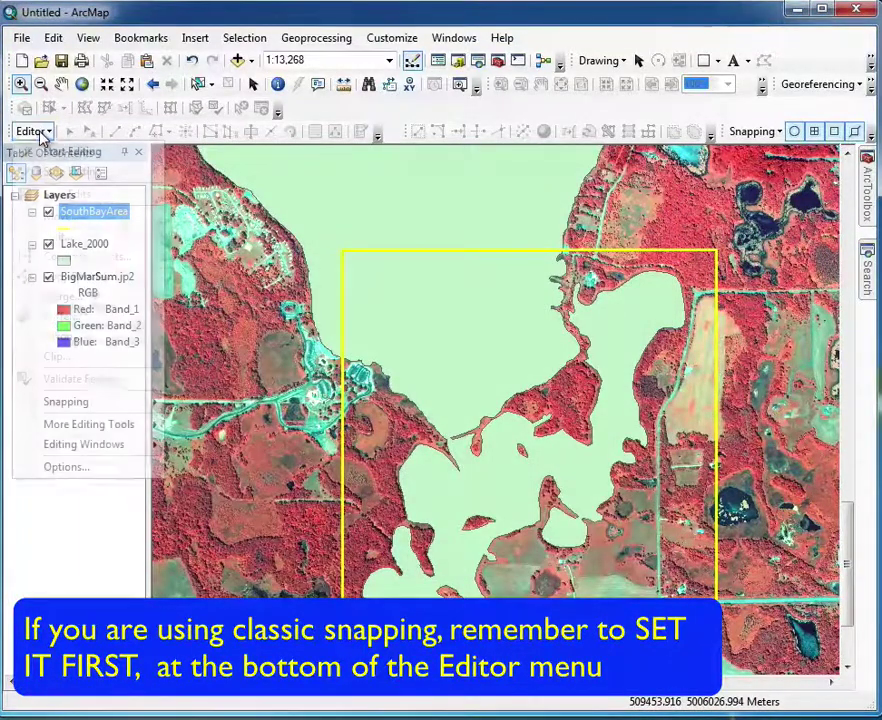
mouse_move(126, 408)
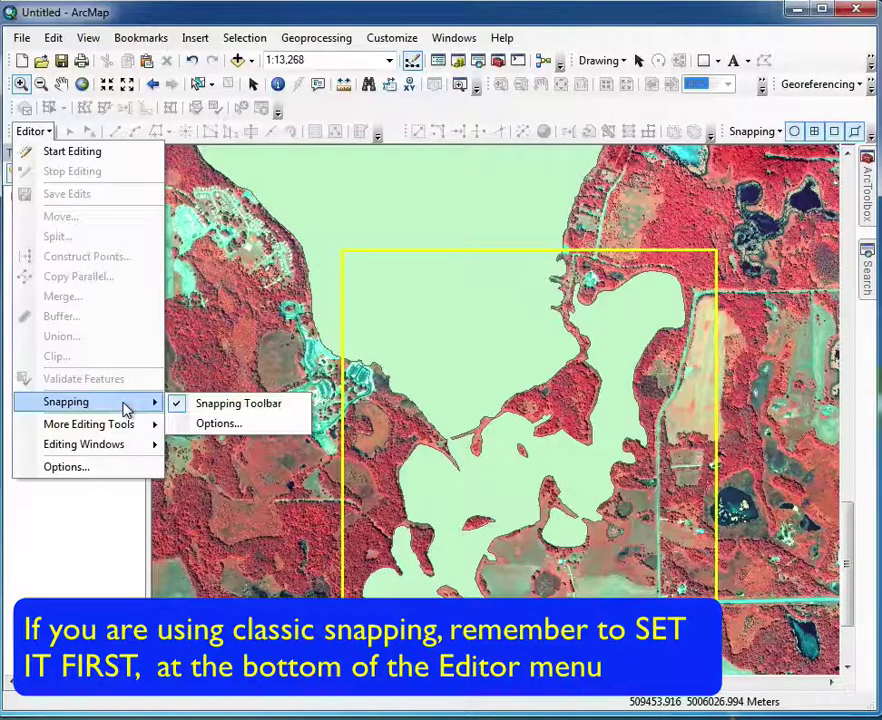
click(218, 425)
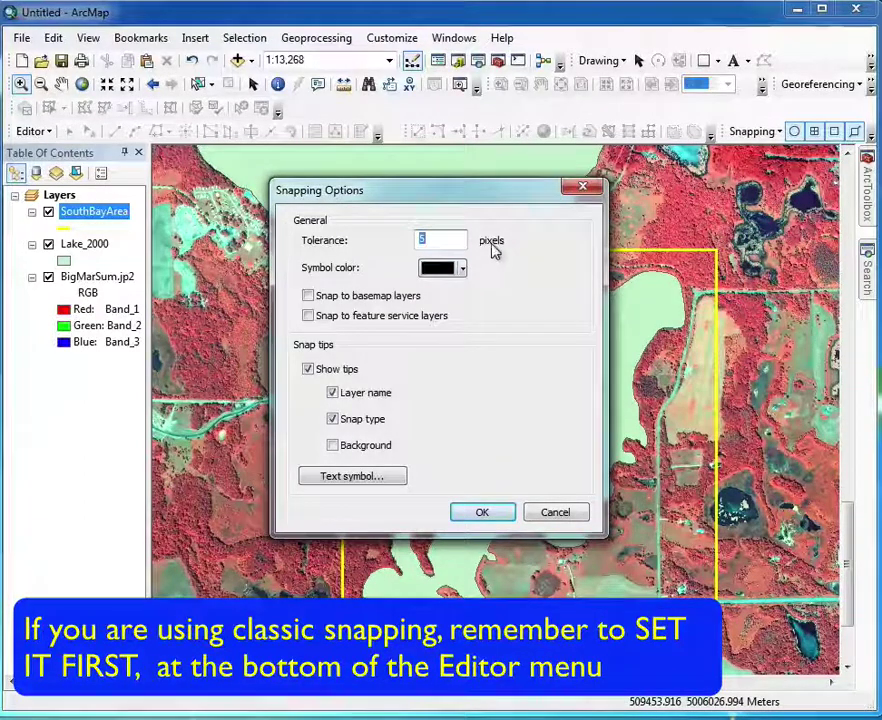
click(582, 187)
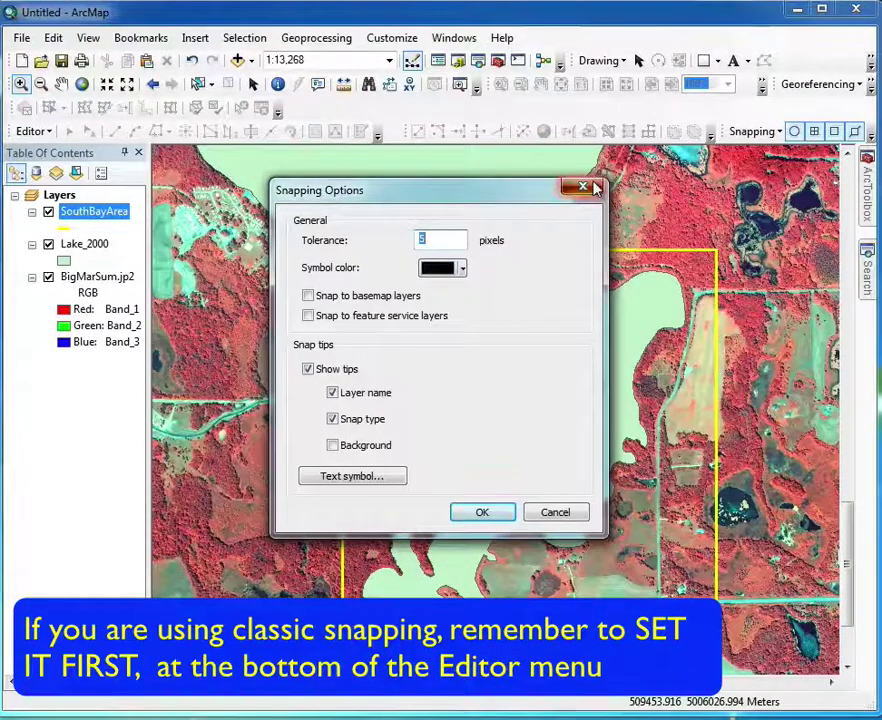
Re-check 'Use classic snapping' in Editing Options and confirm with OK
click(38, 132)
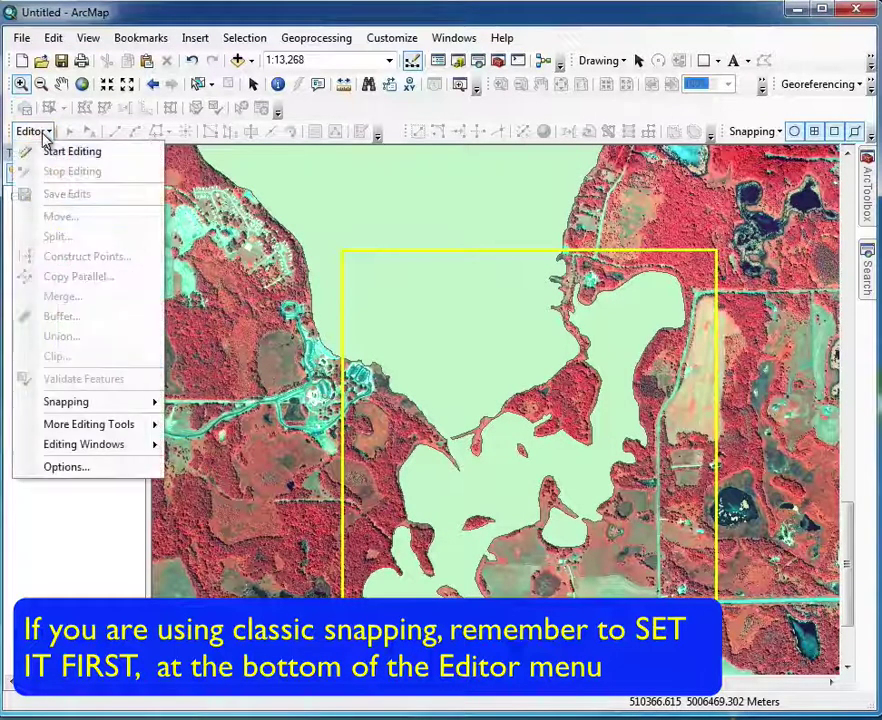
click(84, 472)
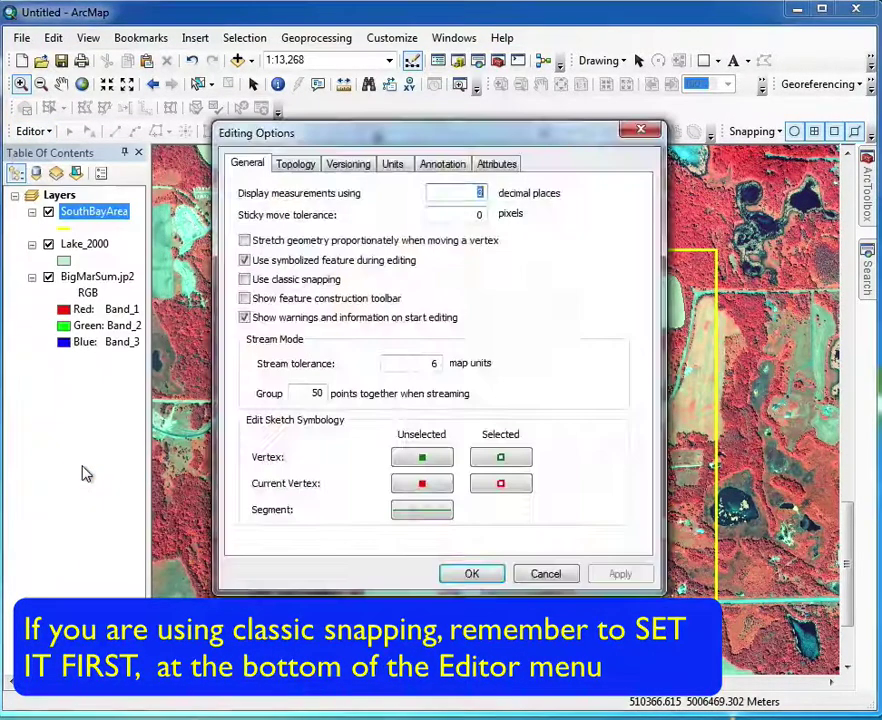
click(246, 281)
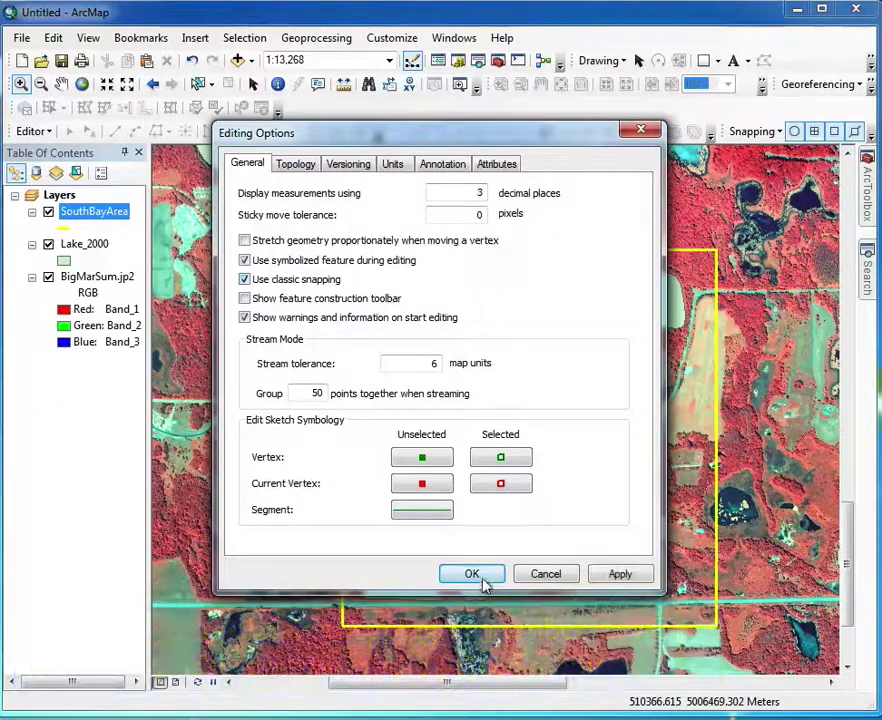
click(482, 580)
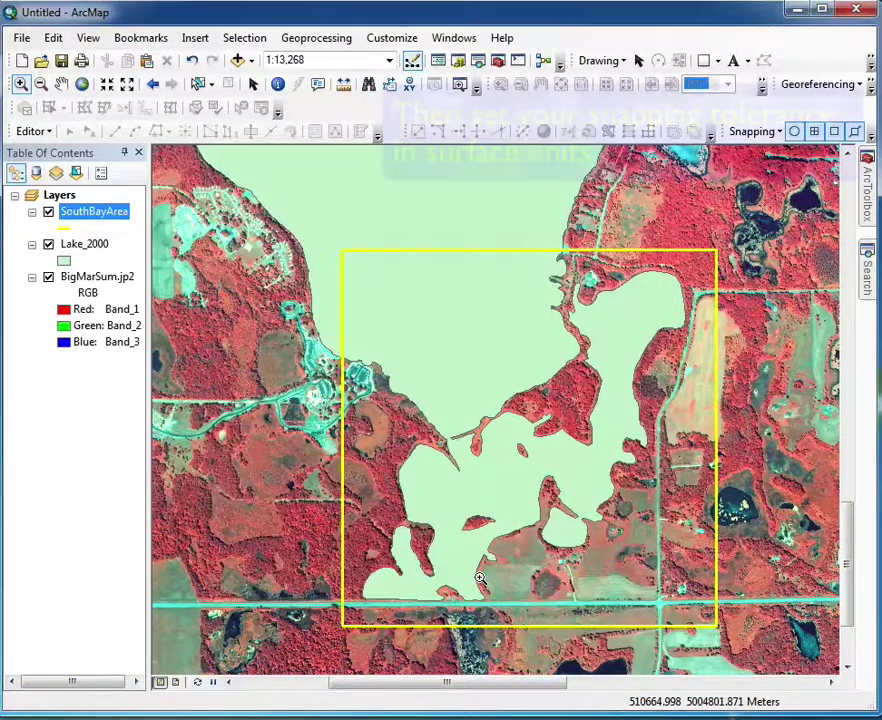
click(44, 137)
Change the classic snapping tolerance from 1.5 to 2 map units
mouse_move(135, 402)
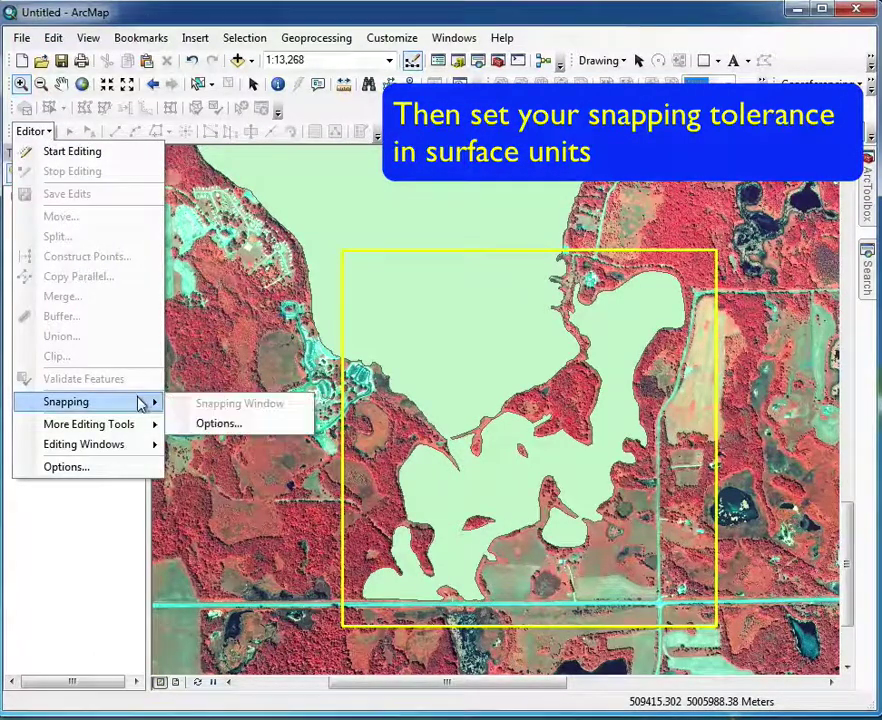
click(218, 423)
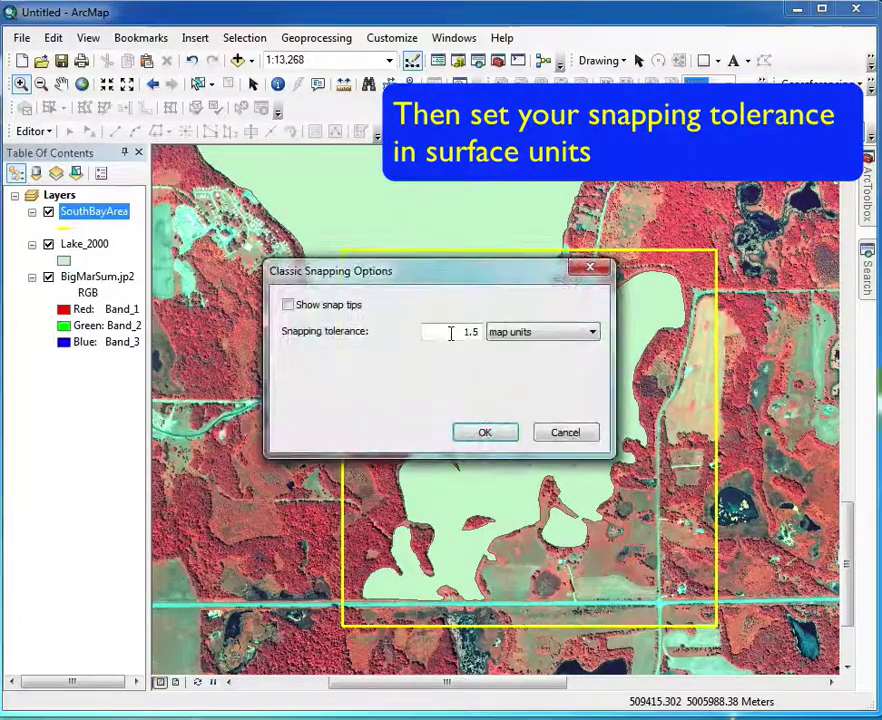
drag(453, 333, 476, 332)
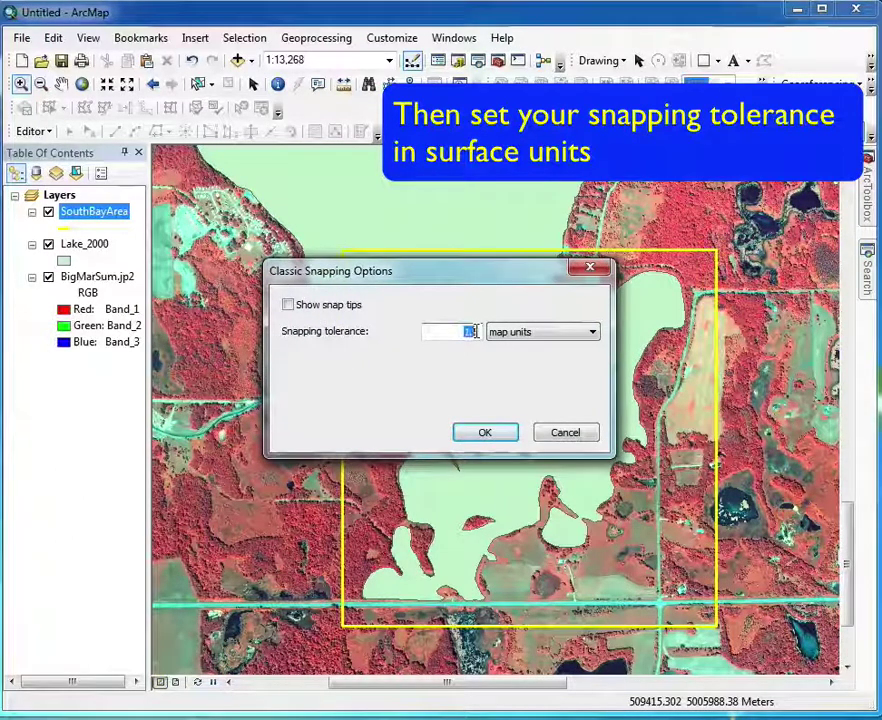
click(484, 432)
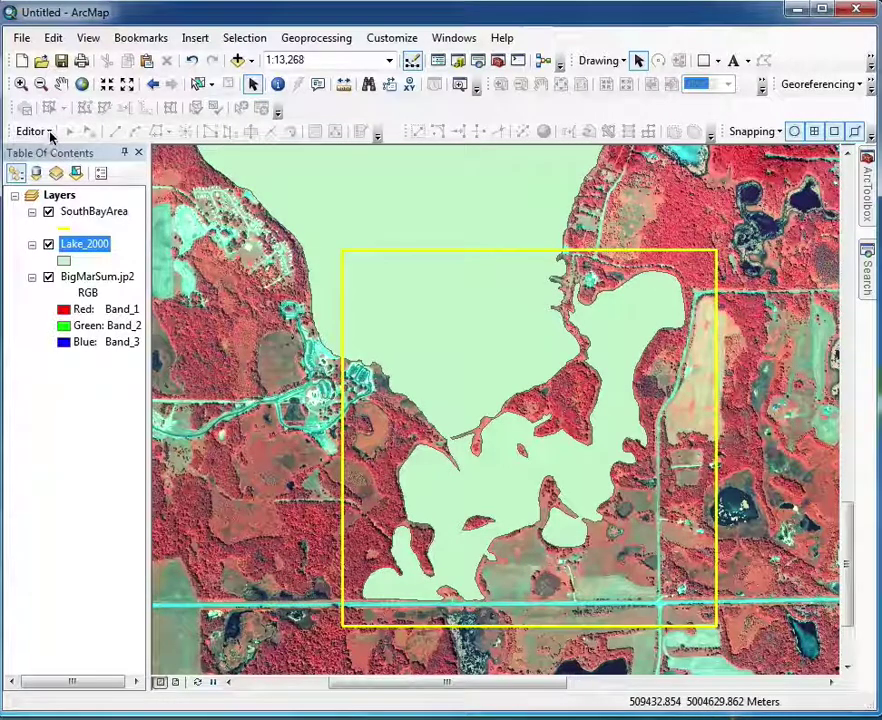
Start an edit session with Lake_2000 selected in the Start Editing dialog
click(46, 131)
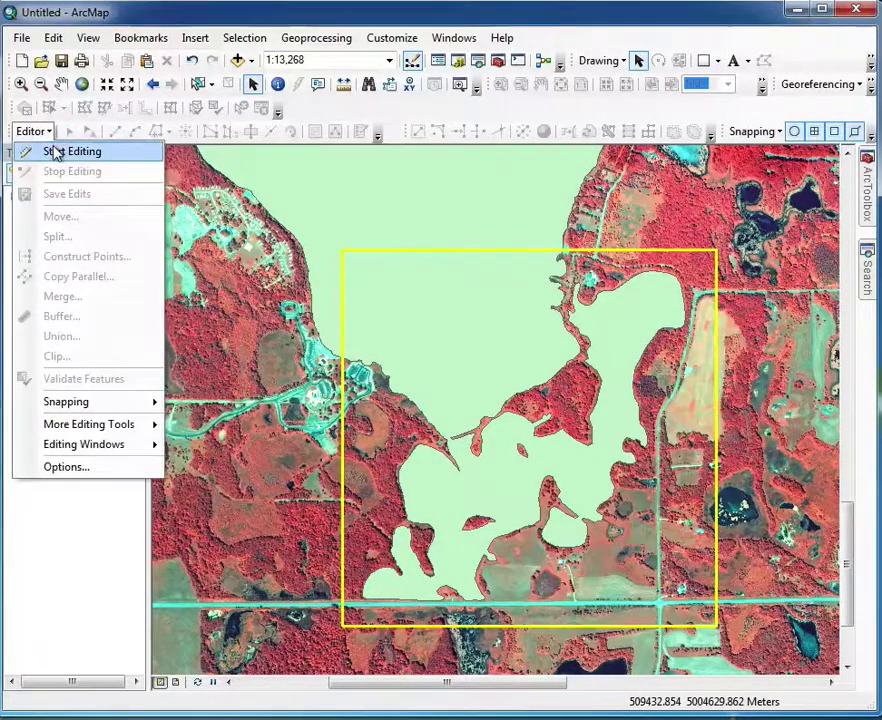
click(59, 150)
click(300, 211)
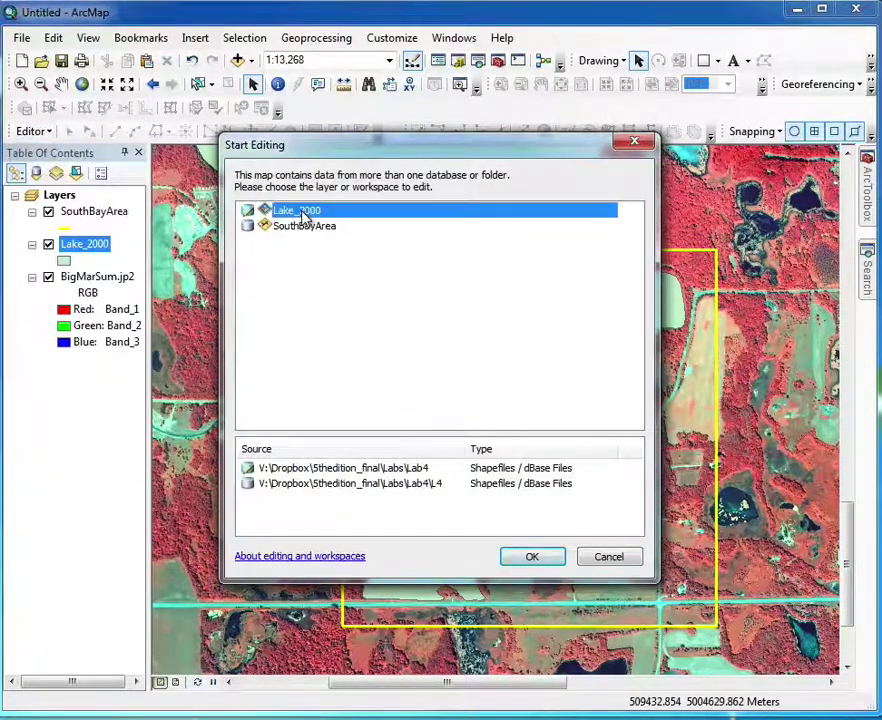
click(534, 557)
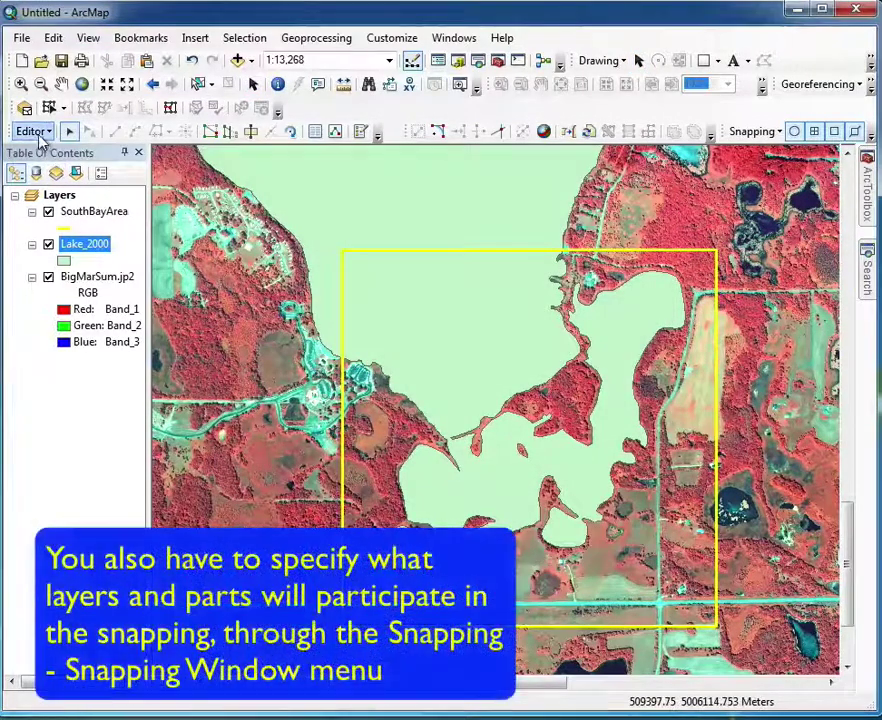
click(36, 132)
Open and widen the Snapping Window, enabling Vertex, Edge and End snapping for SouthBayArea
mouse_move(138, 403)
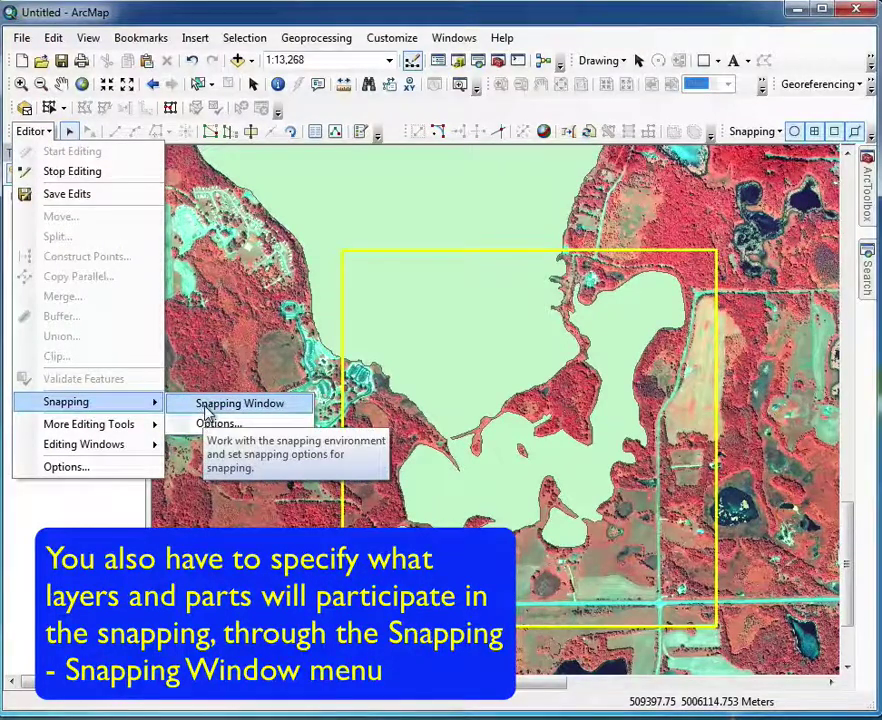
click(238, 404)
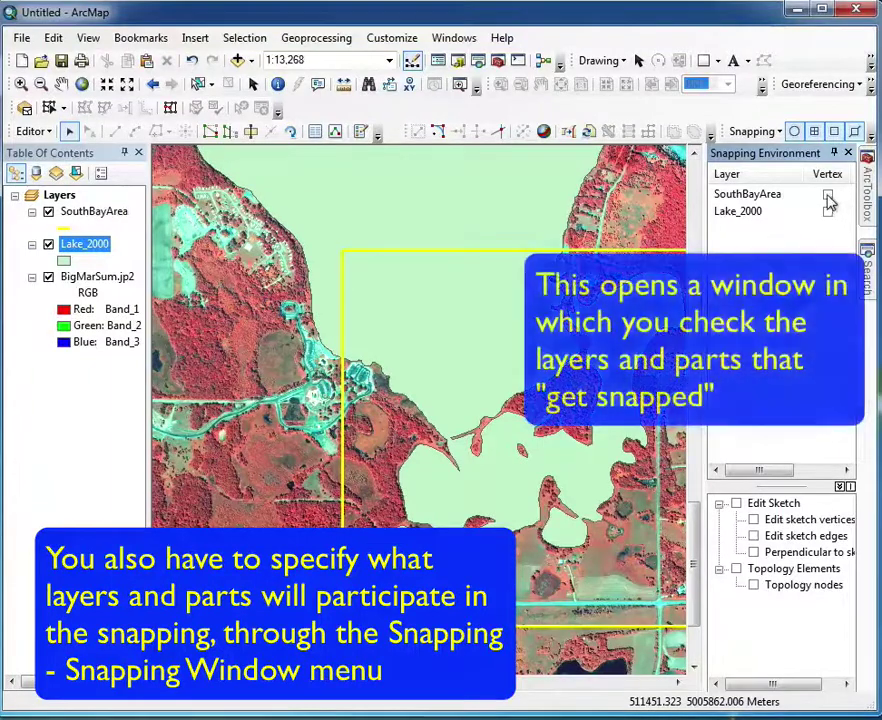
drag(706, 190, 513, 190)
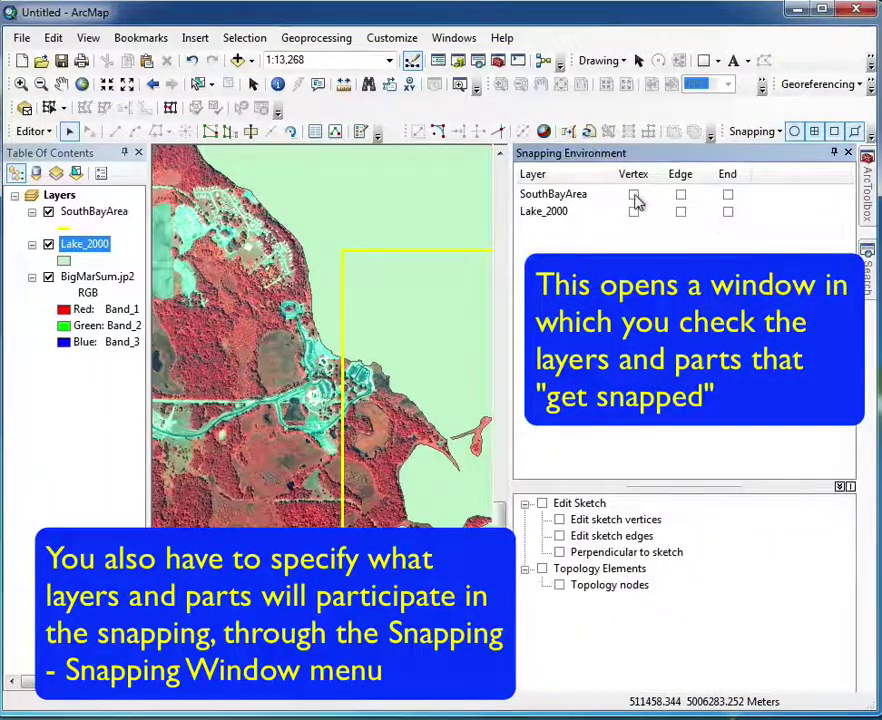
click(634, 195)
click(681, 195)
click(727, 195)
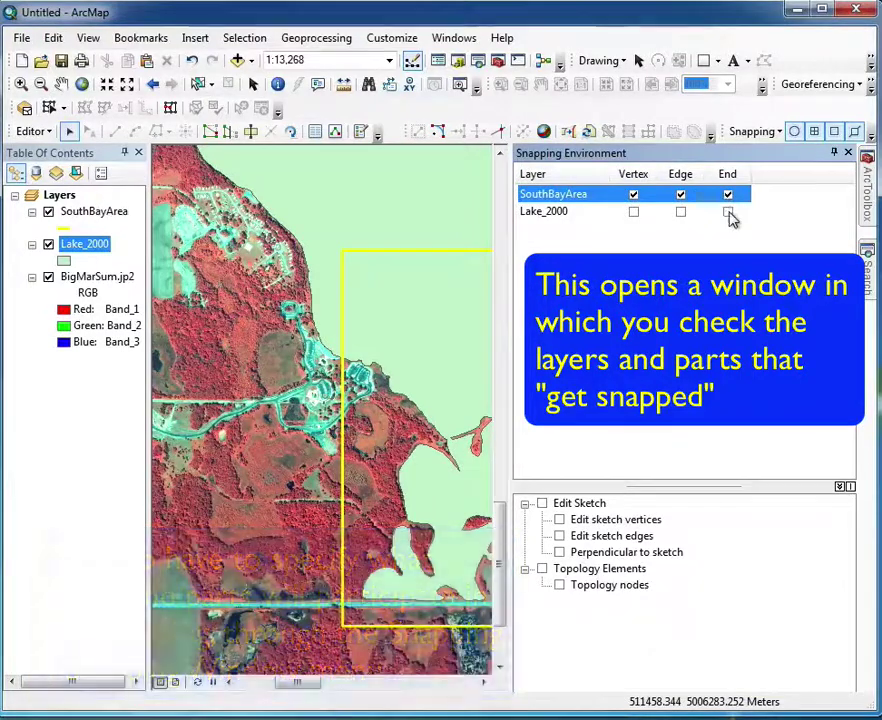
Enable End, Edge and Vertex snapping for Lake_2000, then narrow the window
click(728, 211)
click(681, 211)
click(634, 212)
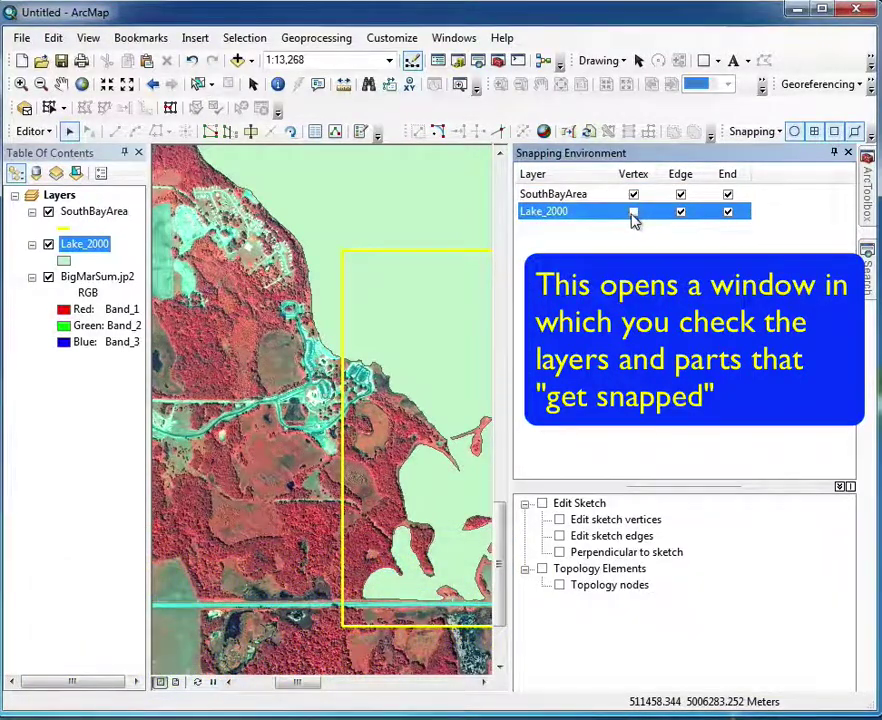
drag(510, 162, 723, 181)
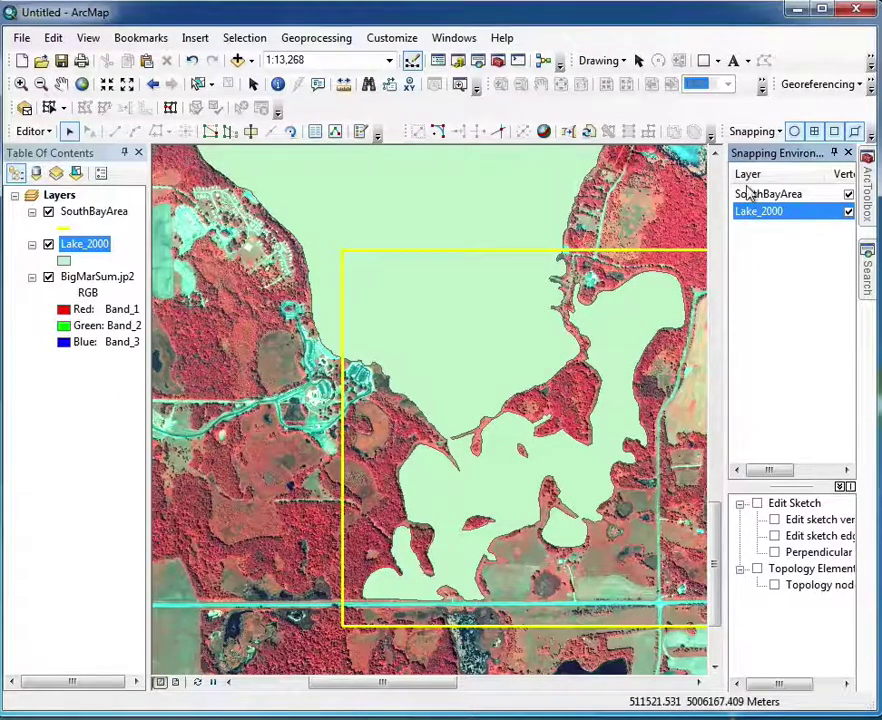
Close the Snapping Environment window, briefly reopening it and closing it again
click(848, 153)
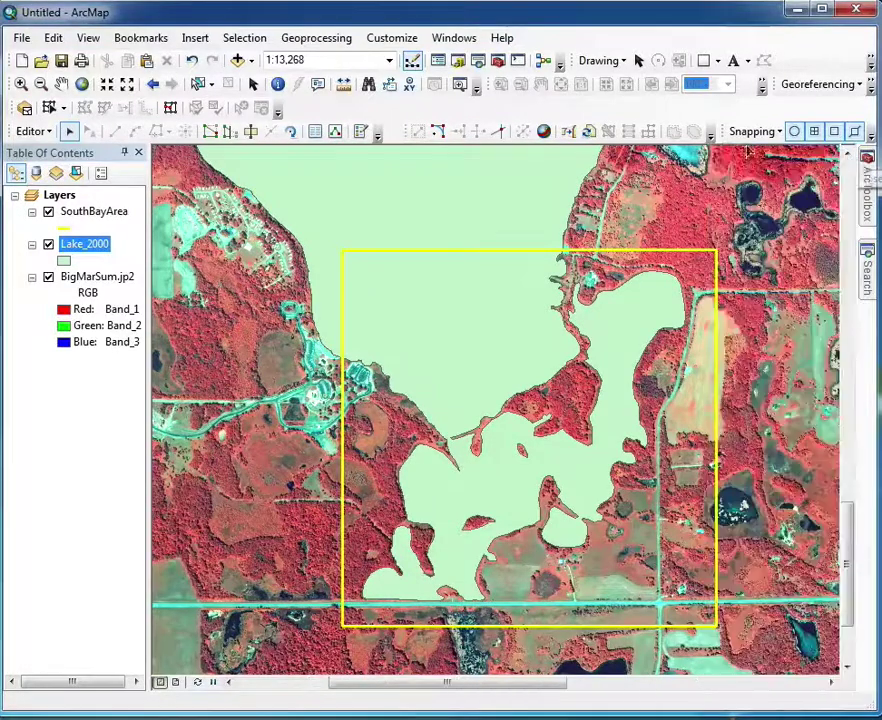
click(45, 133)
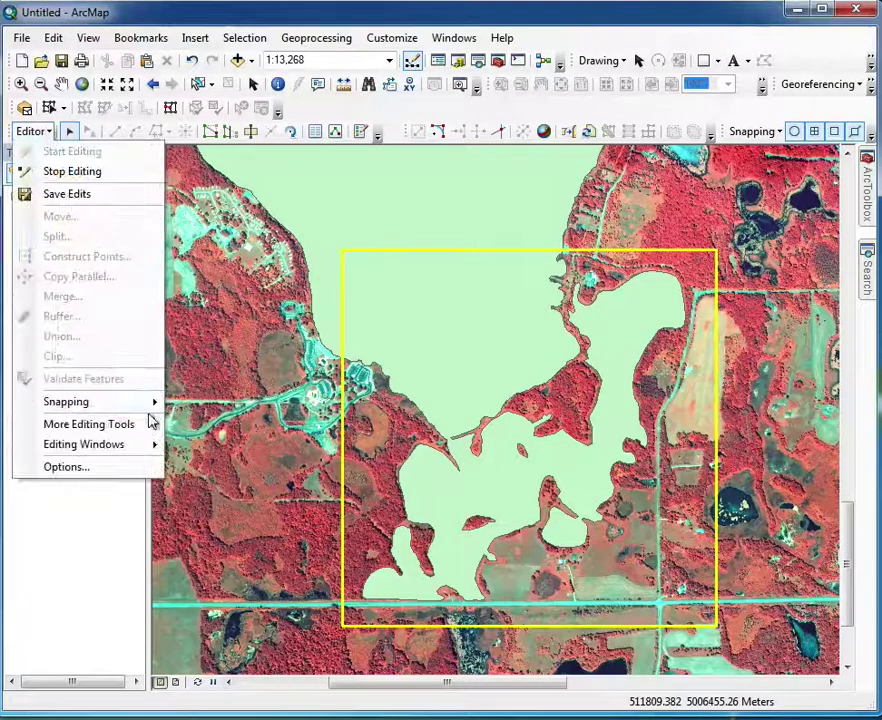
mouse_move(152, 404)
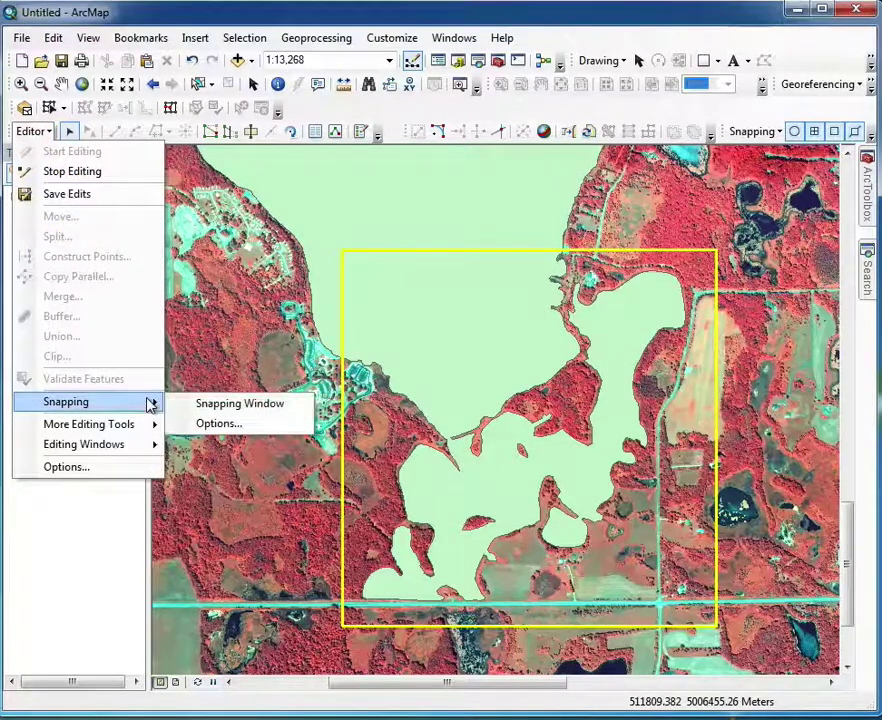
click(224, 404)
click(776, 222)
click(848, 153)
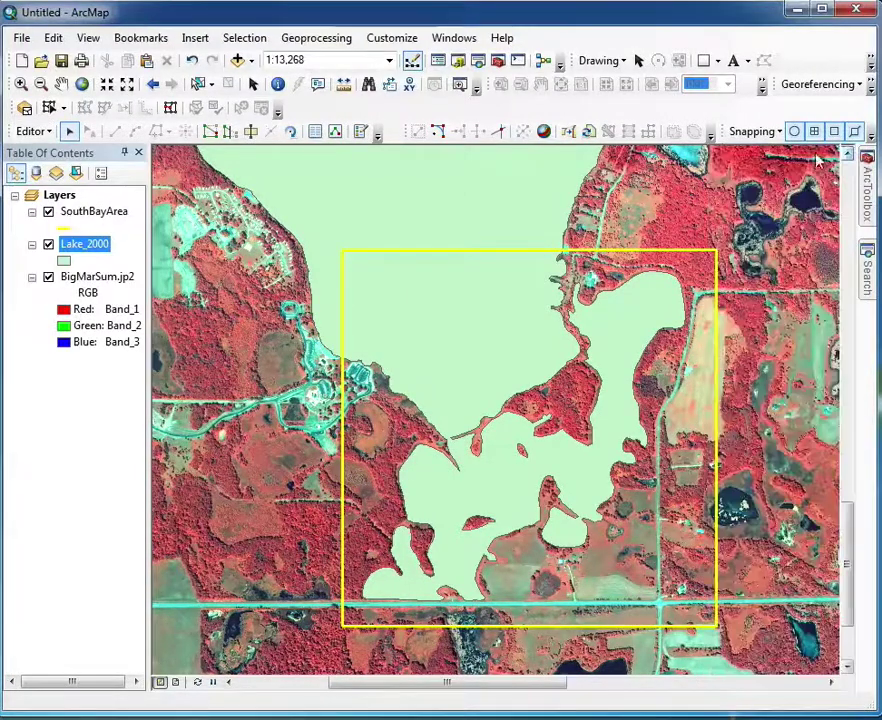
Stop the Lake_2000 edit session and choose Start Editing again
click(33, 132)
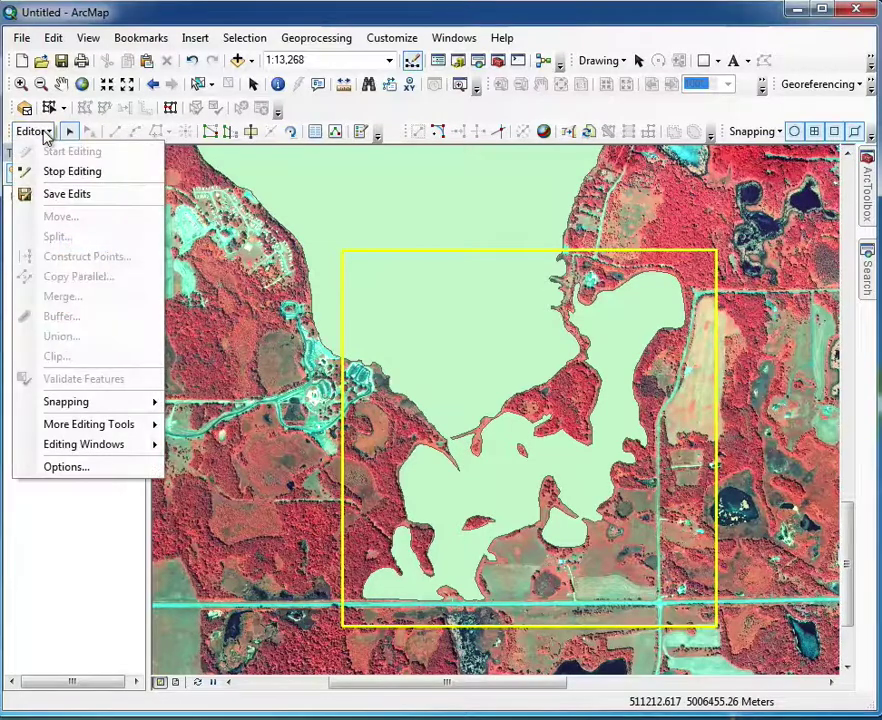
click(65, 173)
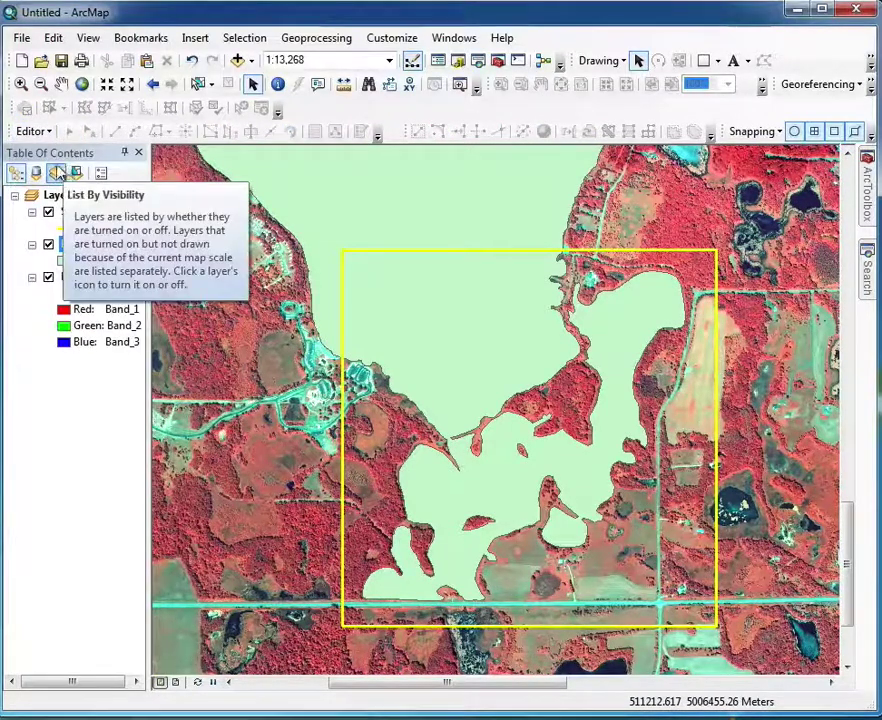
click(33, 132)
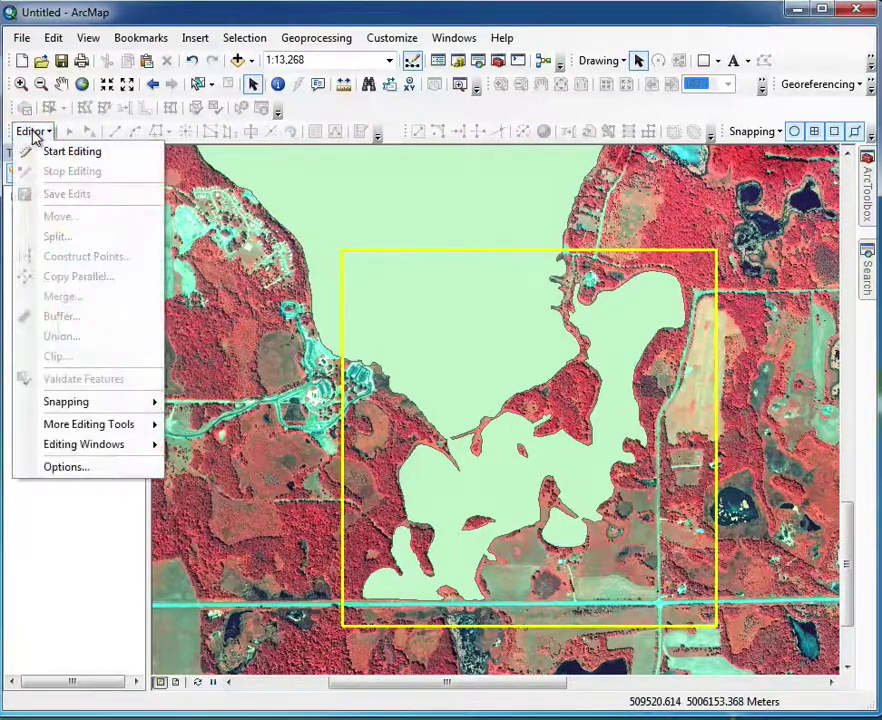
mouse_move(148, 405)
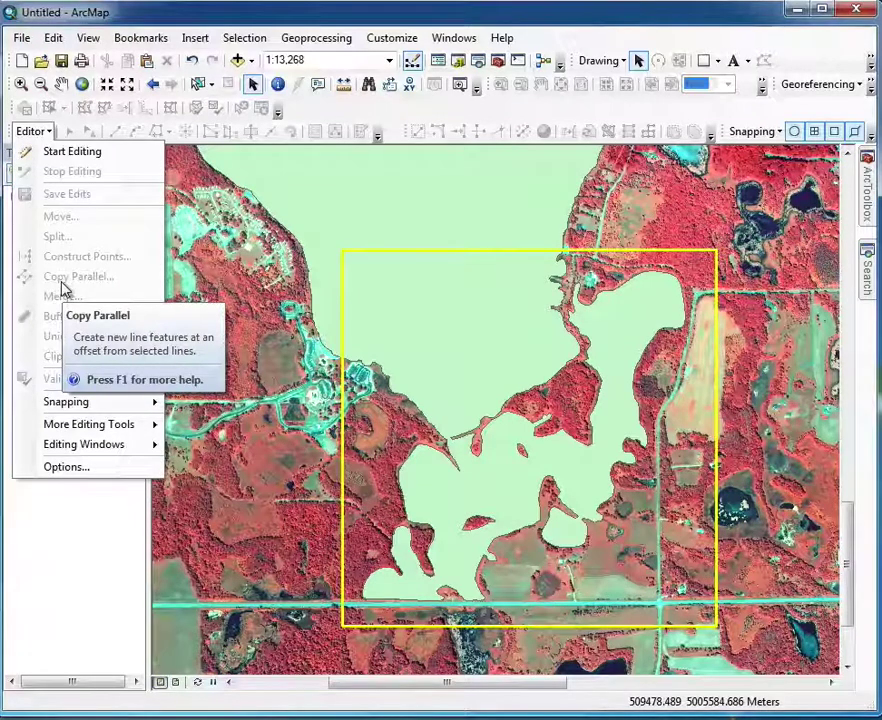
click(56, 156)
Restart editing on Lake_2000, zoom out slightly, and display the Create Features templates
click(300, 210)
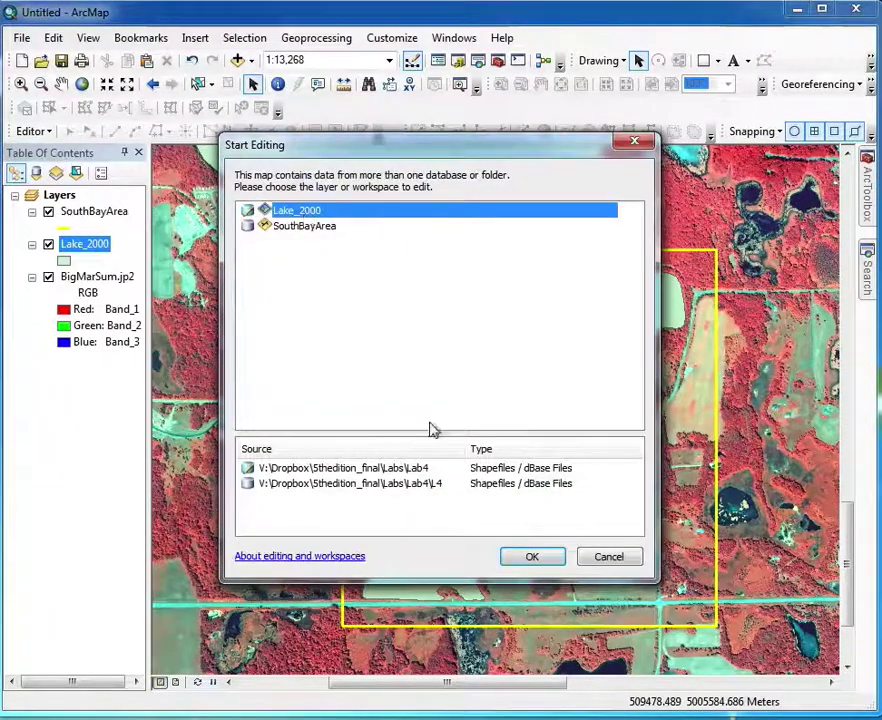
click(532, 556)
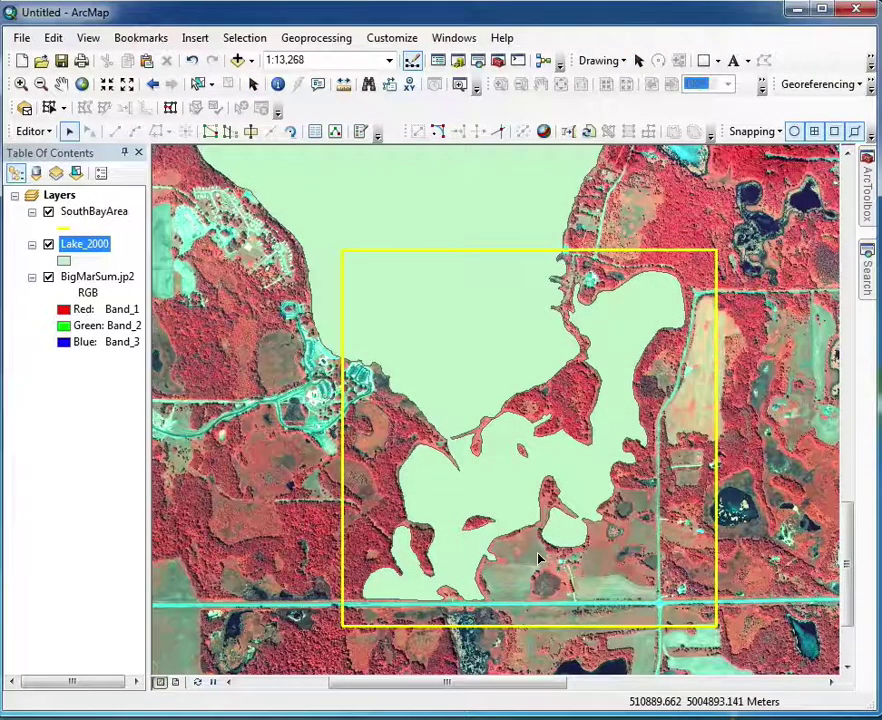
scroll(538, 560, down, 1)
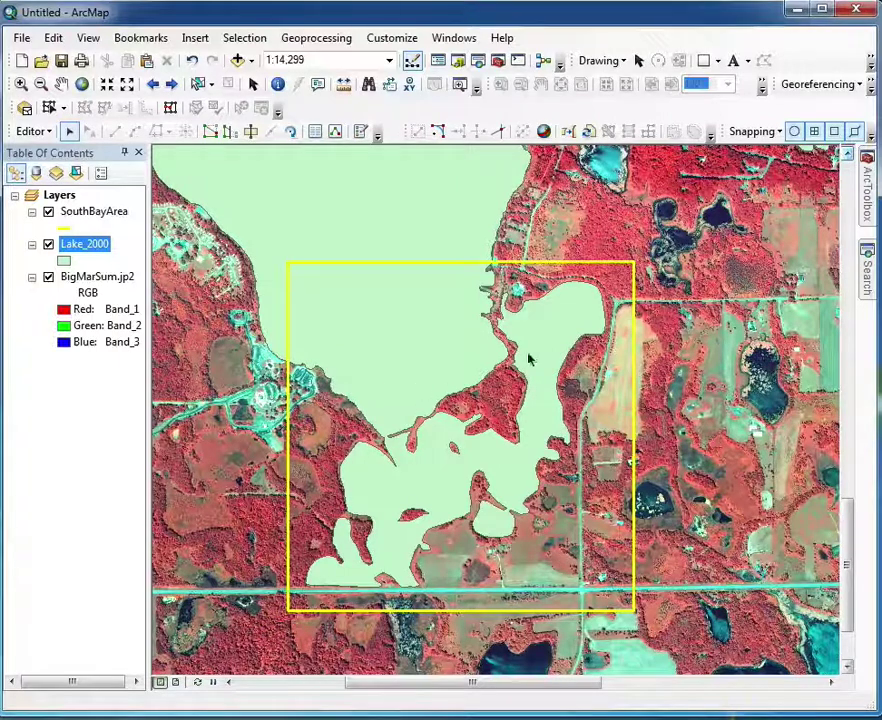
click(33, 131)
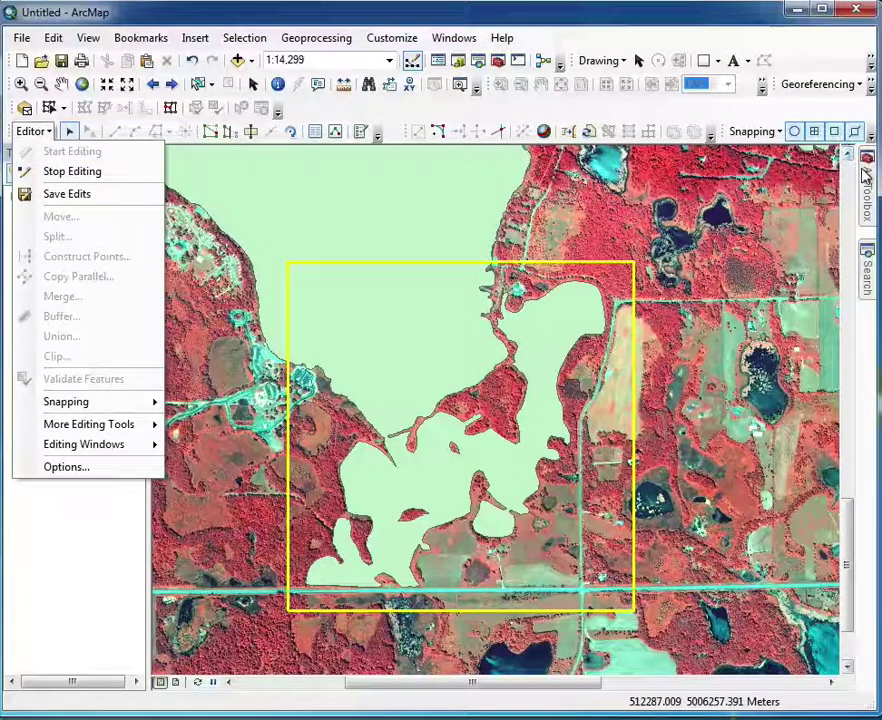
click(362, 133)
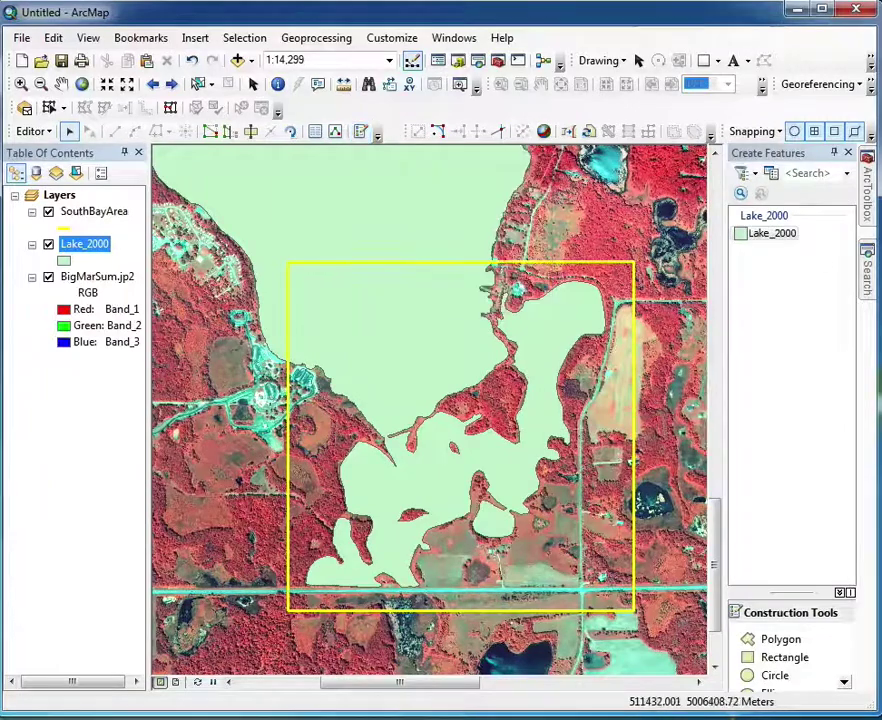
Select the Lake_2000 polygon template and switch to the Zoom In tool
click(787, 238)
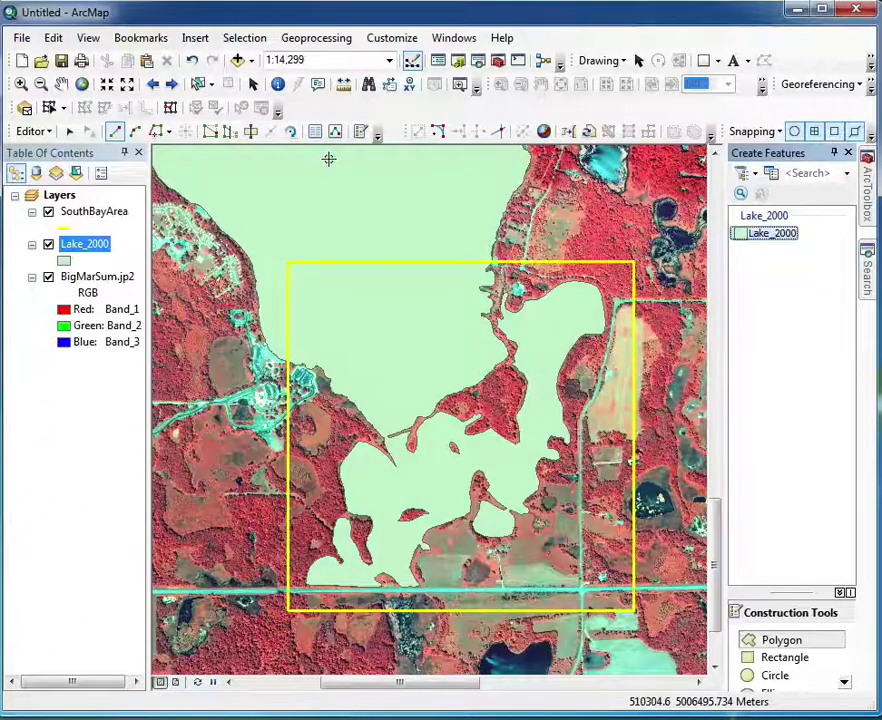
click(20, 84)
Zoom to 1:387 on the cyan patch by the peninsula and reselect the Lake_2000 template
drag(449, 244, 549, 361)
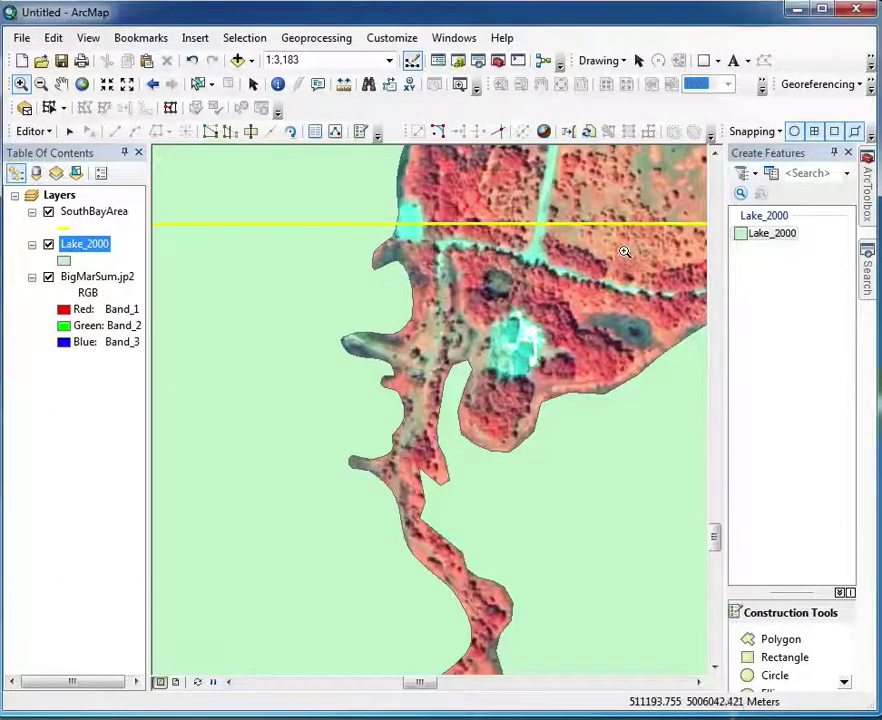
drag(368, 195, 430, 258)
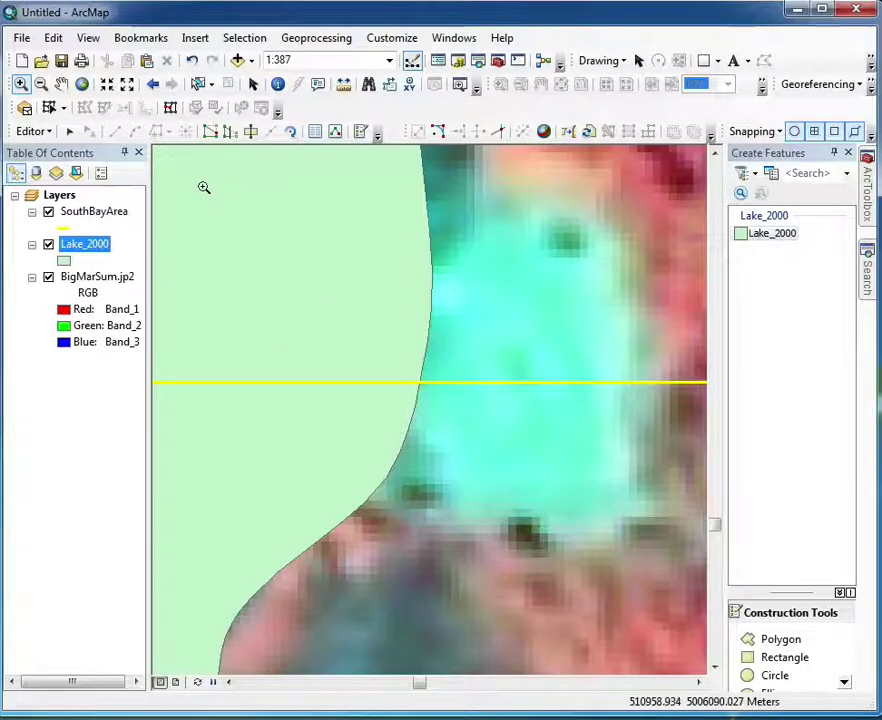
click(775, 237)
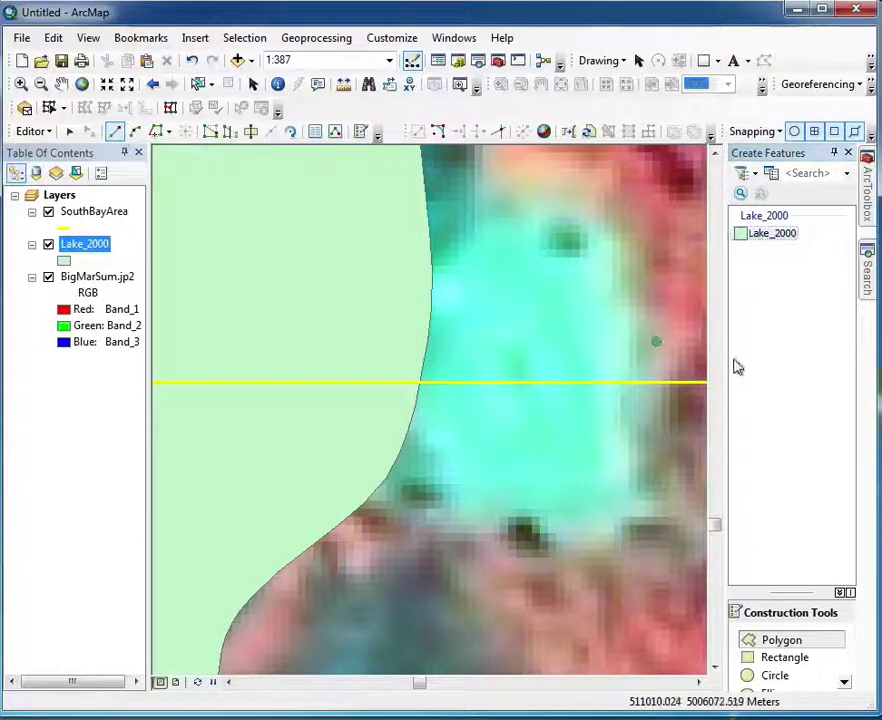